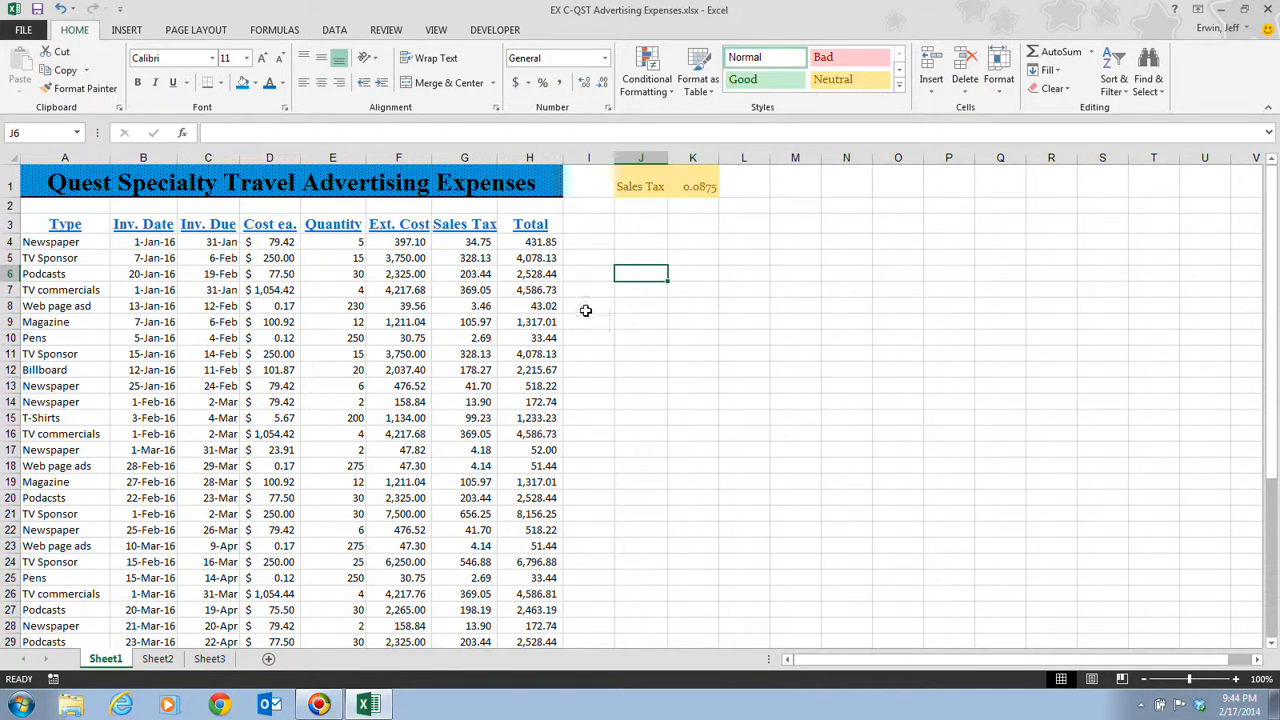
# Step: Apply light blue gradient data bars to the Total values in H4:H30
pyautogui.click(531, 242)
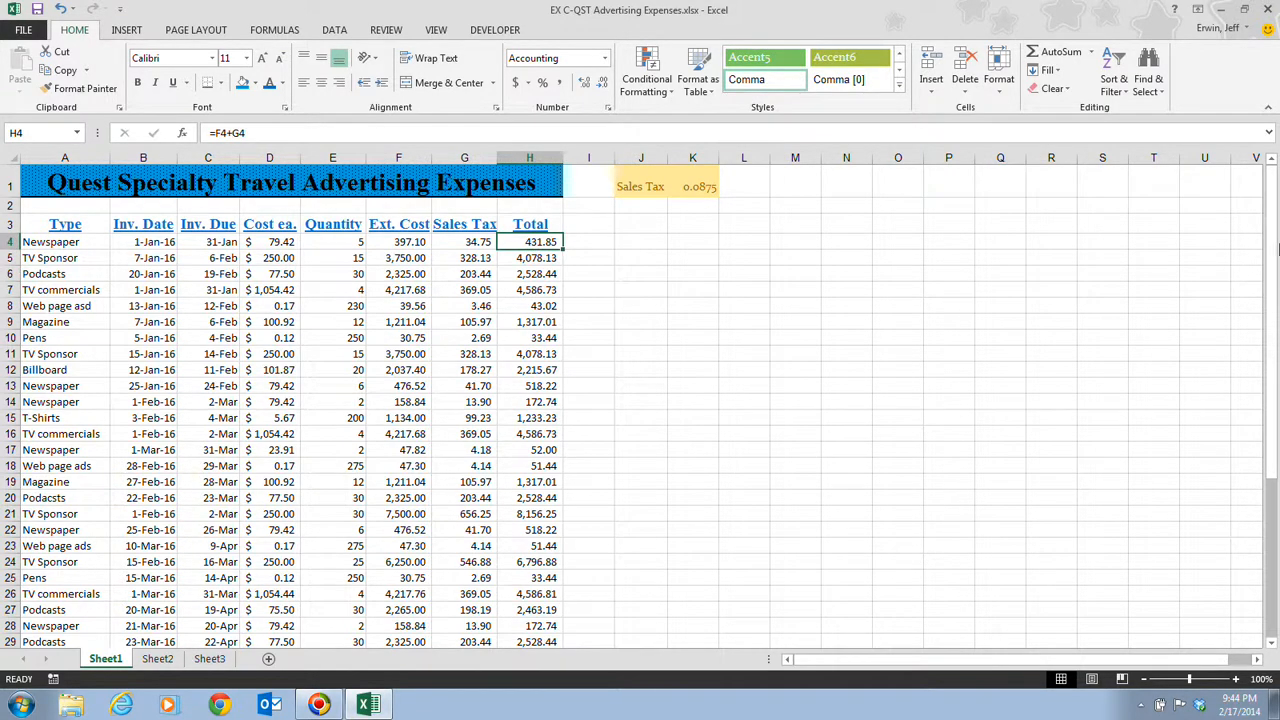
pyautogui.scroll(-1, 1274, 240)
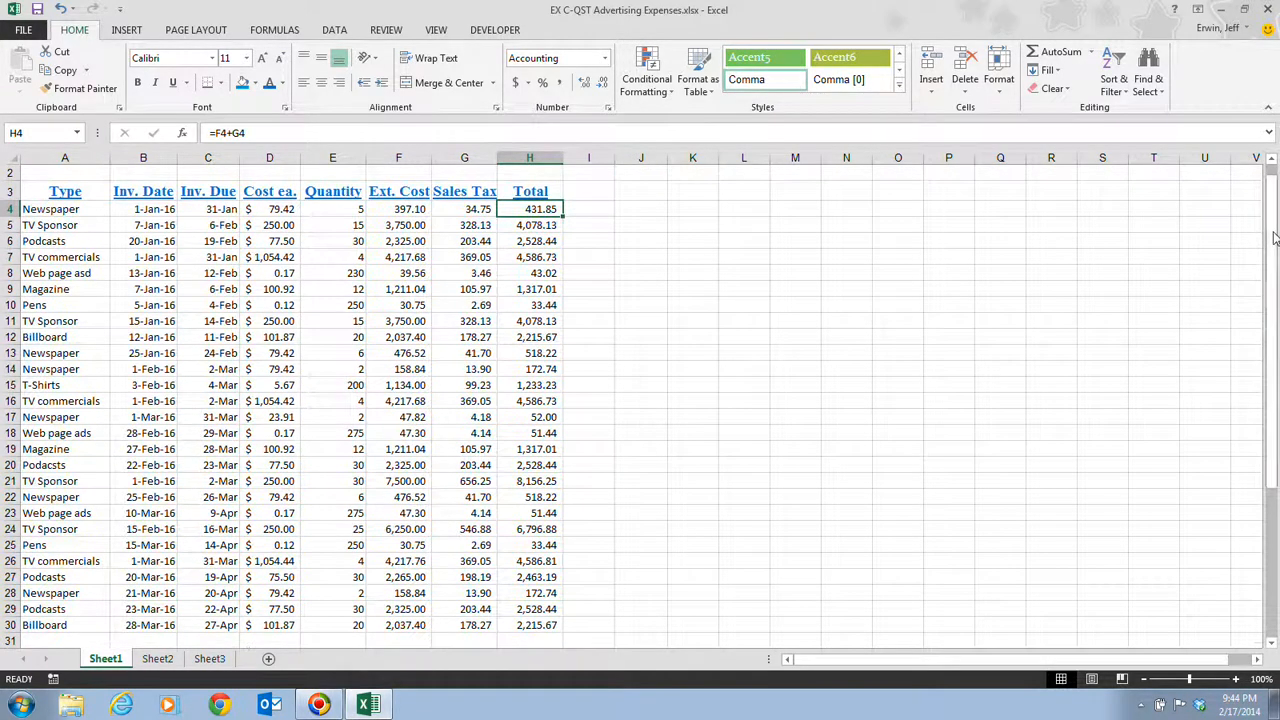
pyautogui.keyDown('shift'); pyautogui.click(549, 625); pyautogui.keyUp('shift')
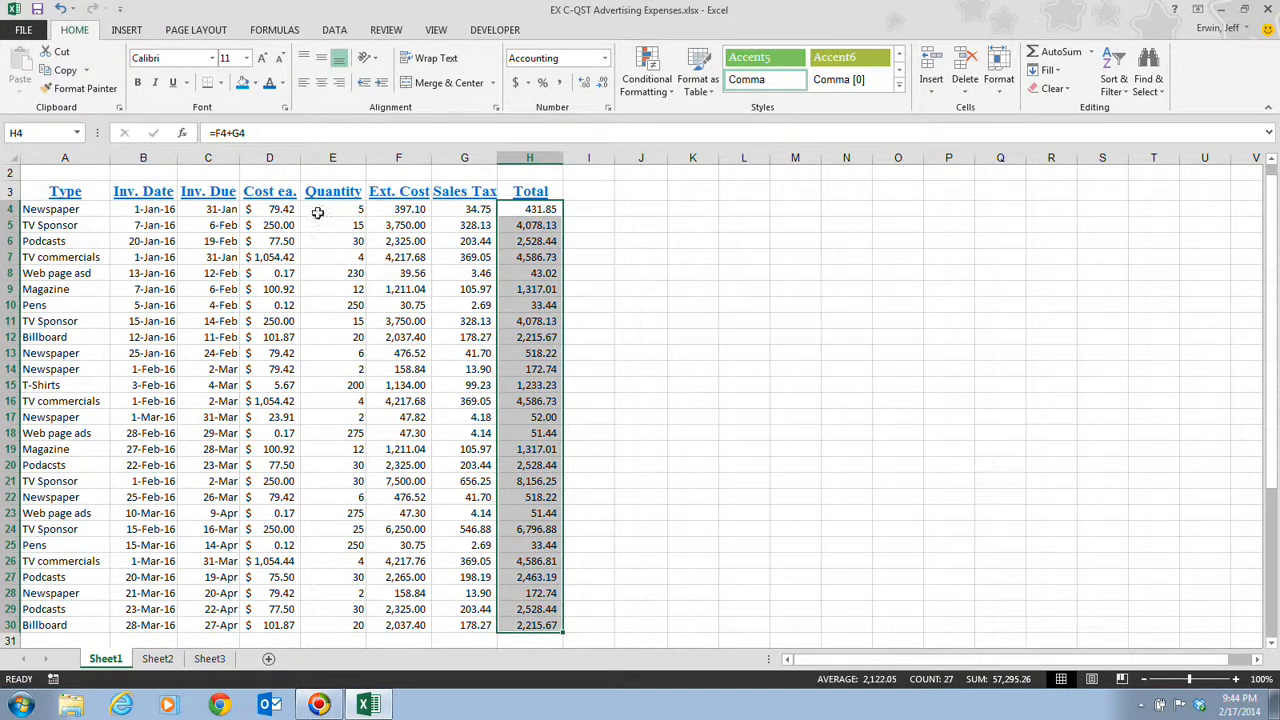
pyautogui.click(659, 92)
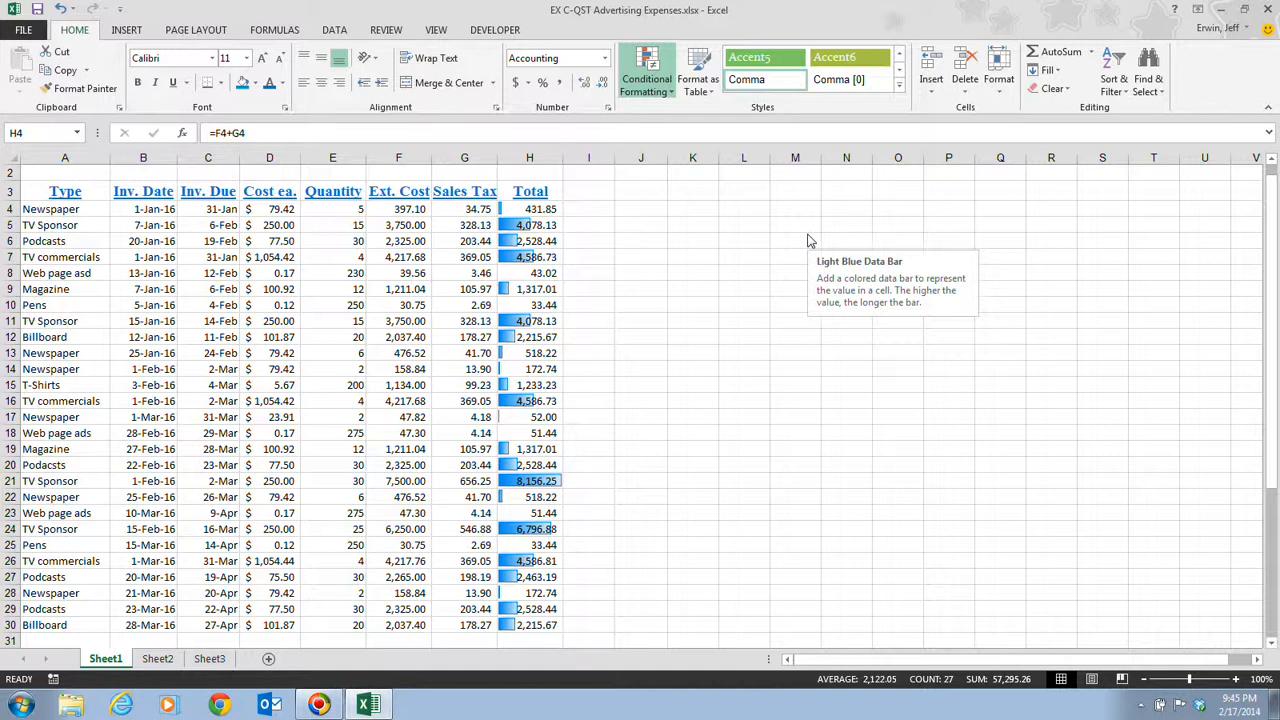
pyautogui.click(810, 241)
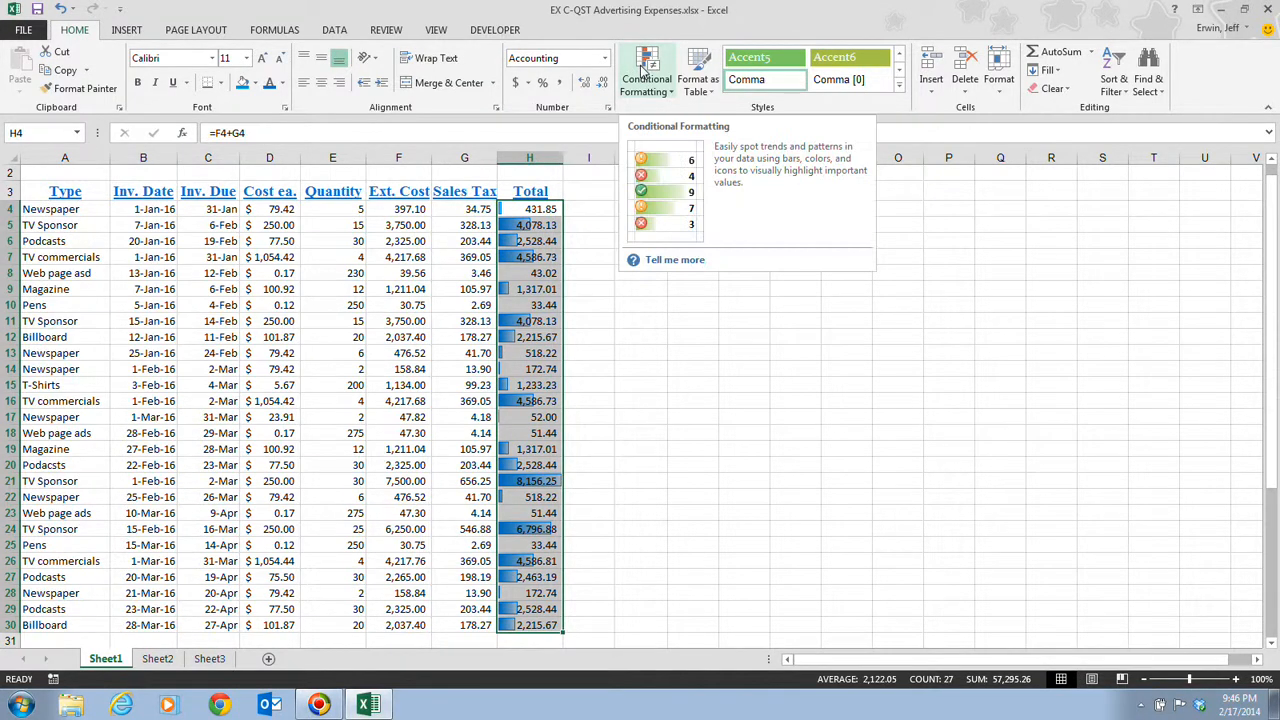
# Step: Deselect the Total column to view the bars, then reselect Total values H4:H30
pyautogui.click(698, 291)
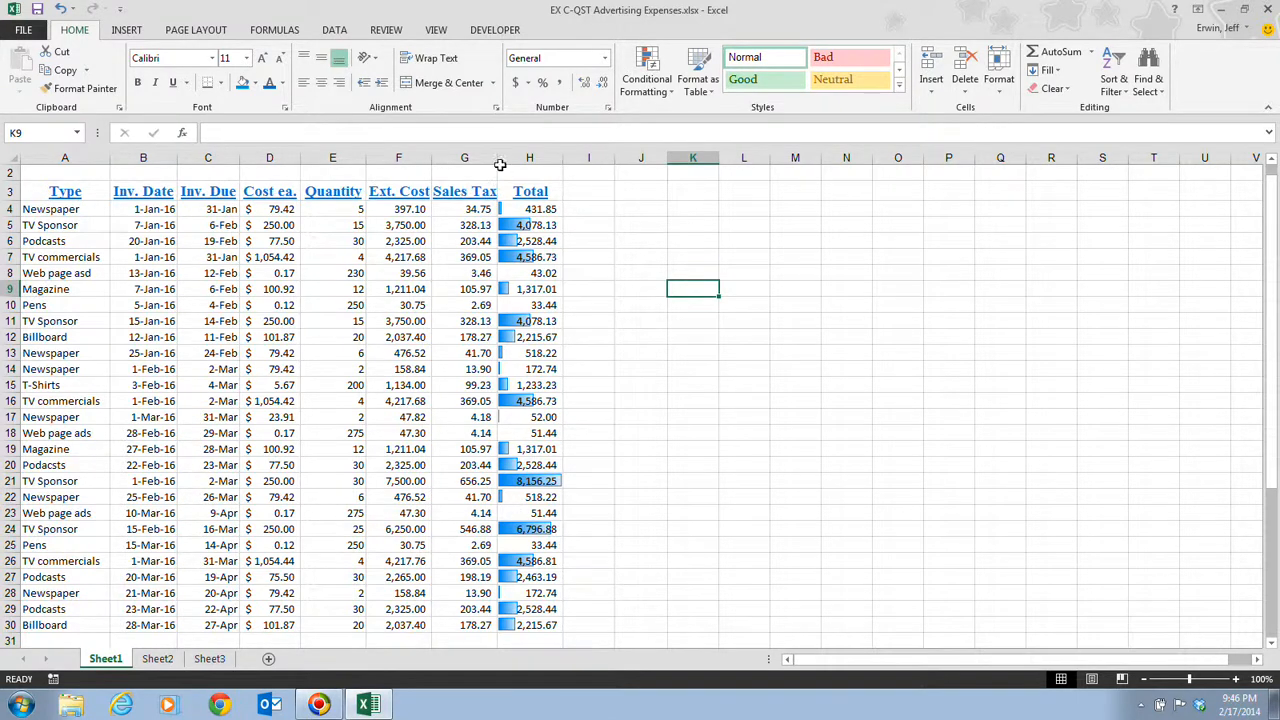
pyautogui.moveTo(515, 209); pyautogui.dragTo(531, 628)
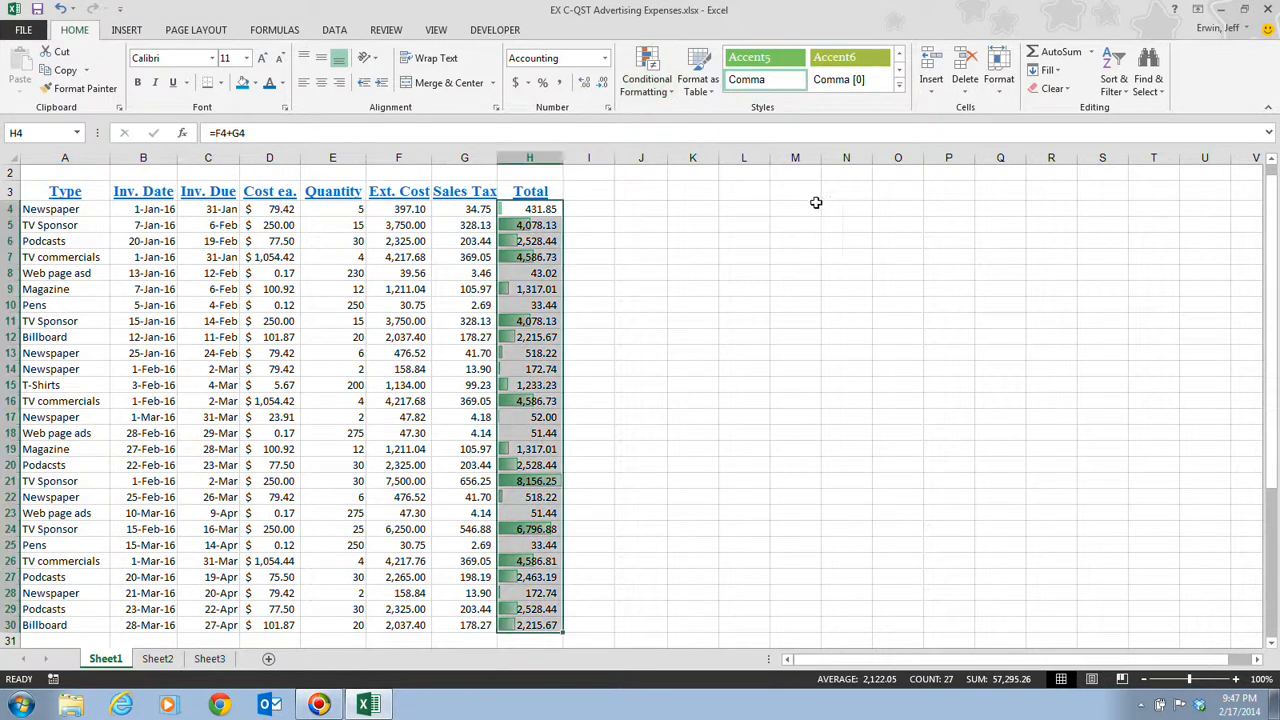
pyautogui.click(578, 263)
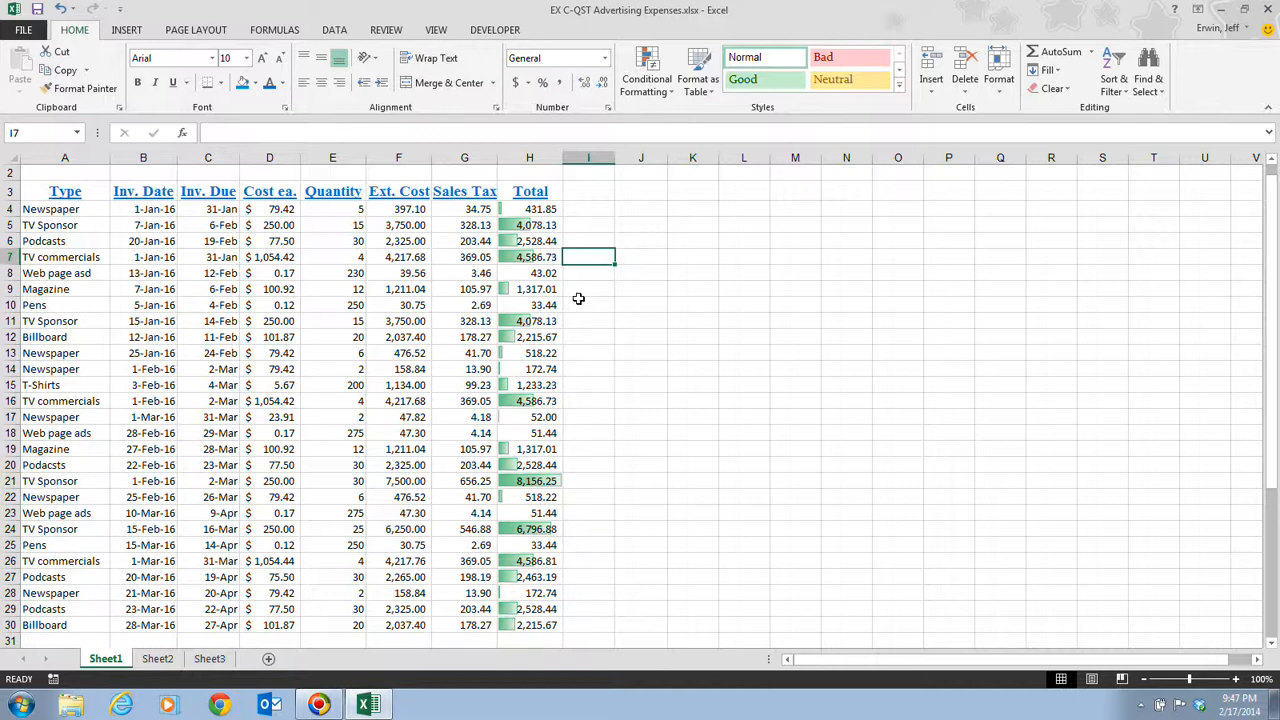
pyautogui.click(512, 213)
pyautogui.moveTo(512, 213); pyautogui.dragTo(523, 623)
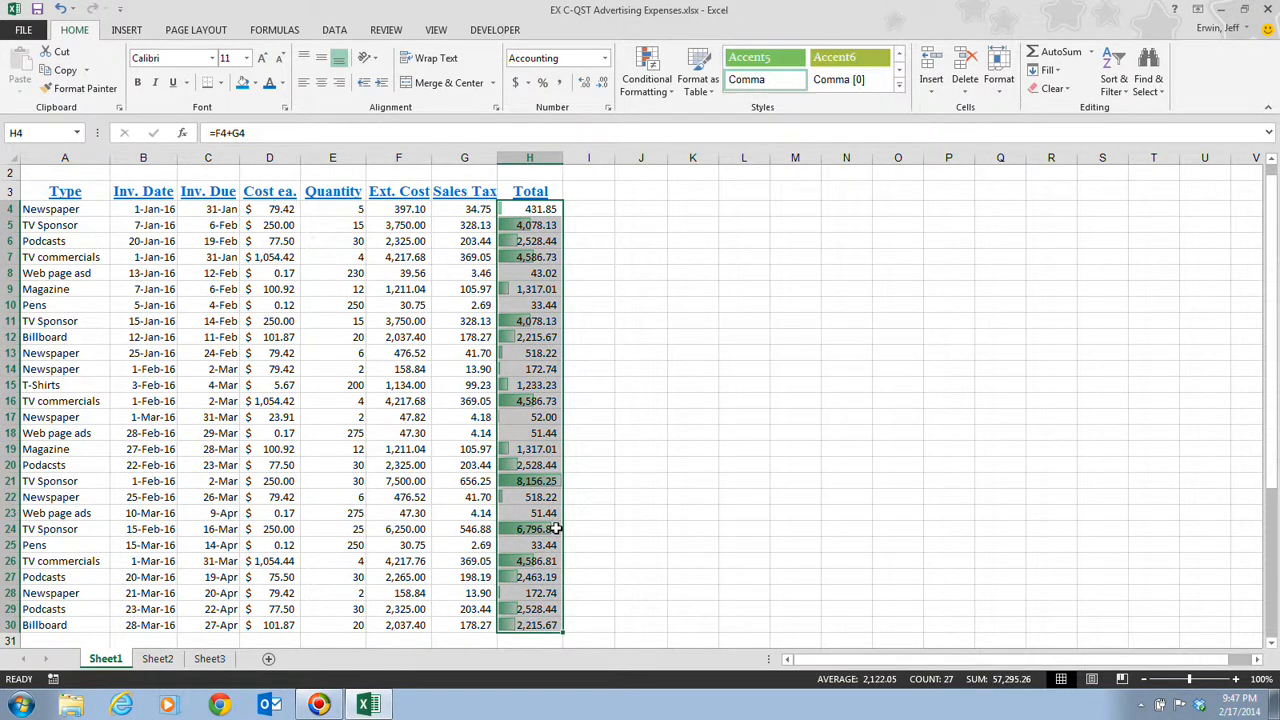
pyautogui.click(660, 87)
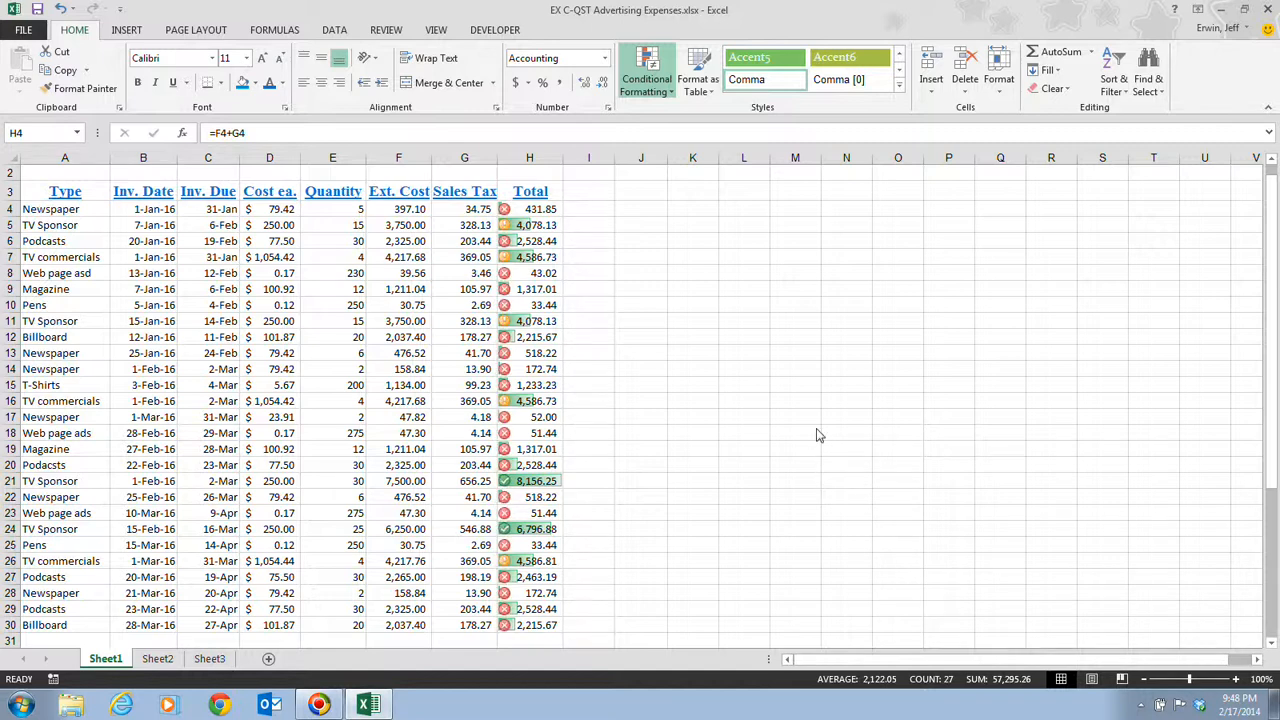
pyautogui.click(663, 432)
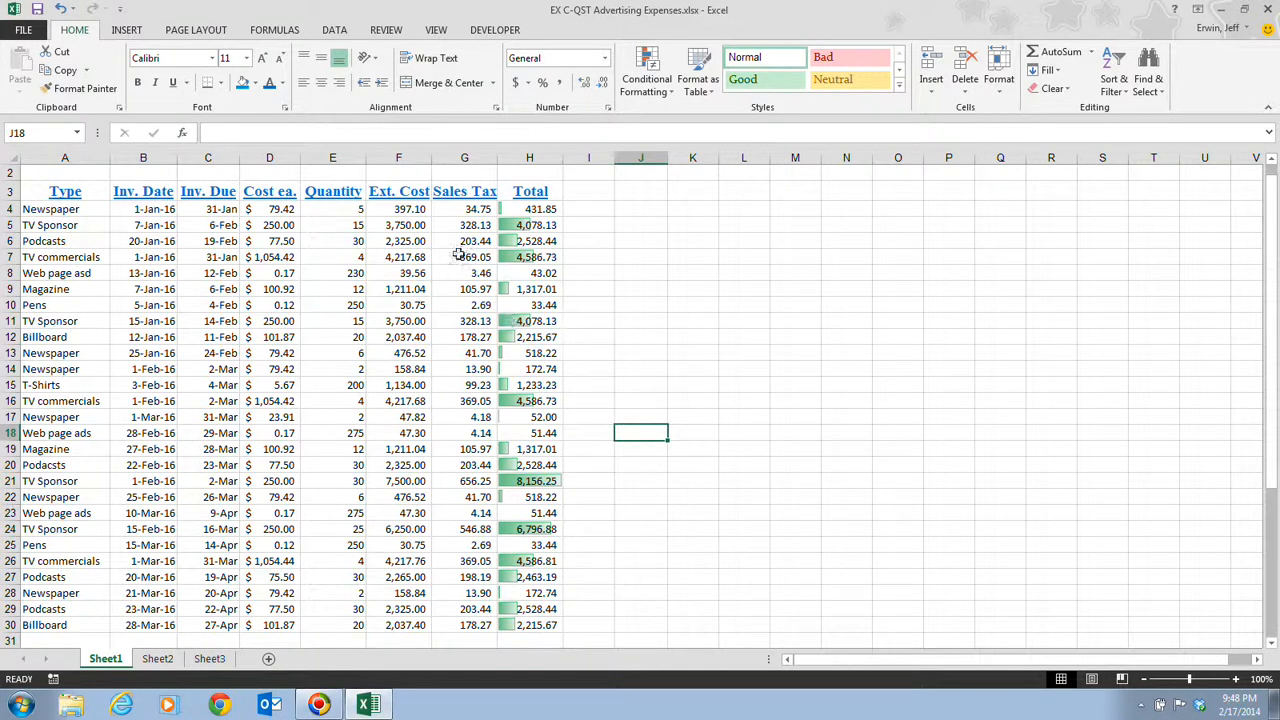
# Step: Select the Ext. Cost values F4:F30 for a Conditional Formatting rule
pyautogui.moveTo(389, 211); pyautogui.dragTo(404, 628)
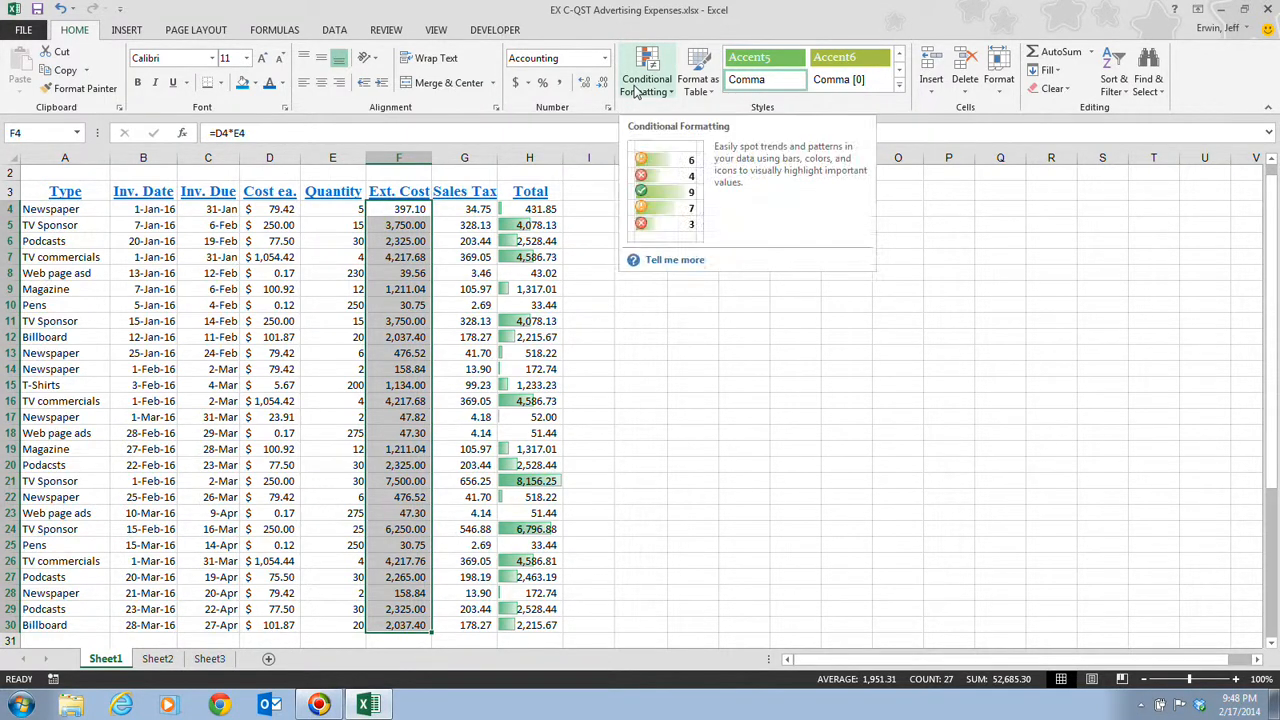
pyautogui.click(636, 90)
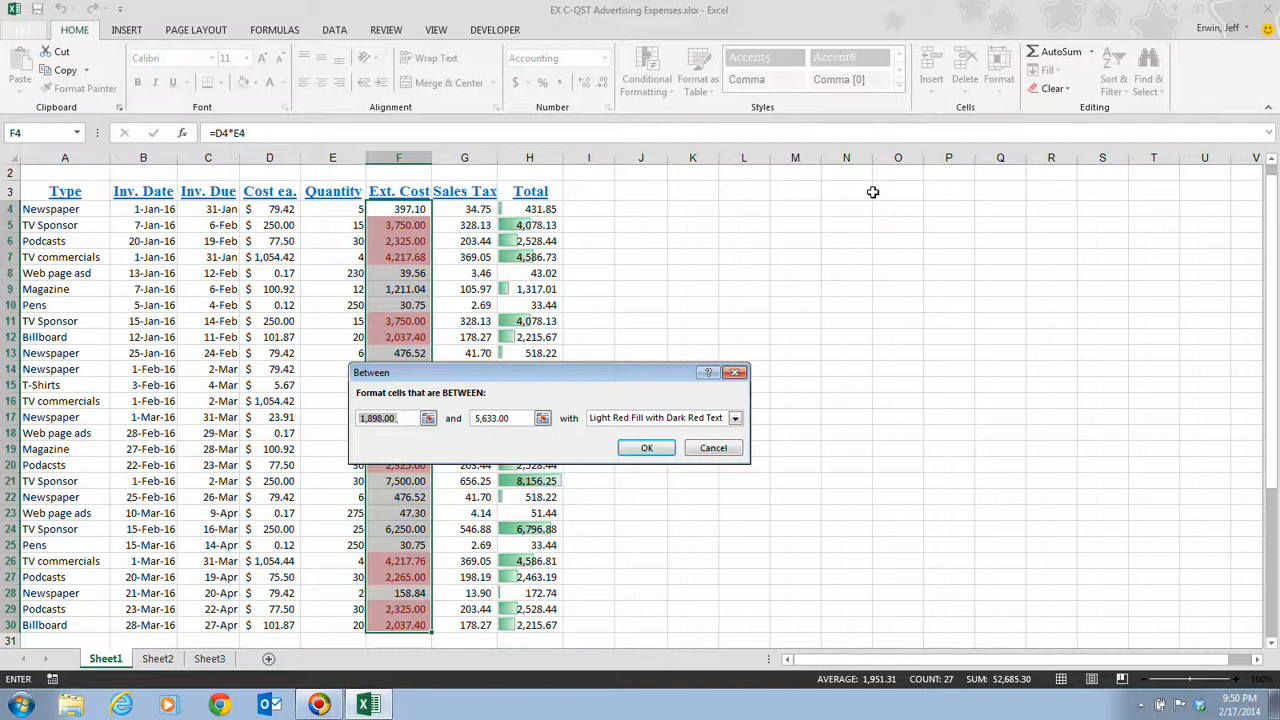
# Step: Set the Between bounds to 2000 and 4000 with plain Light Red Fill
pyautogui.write('2')
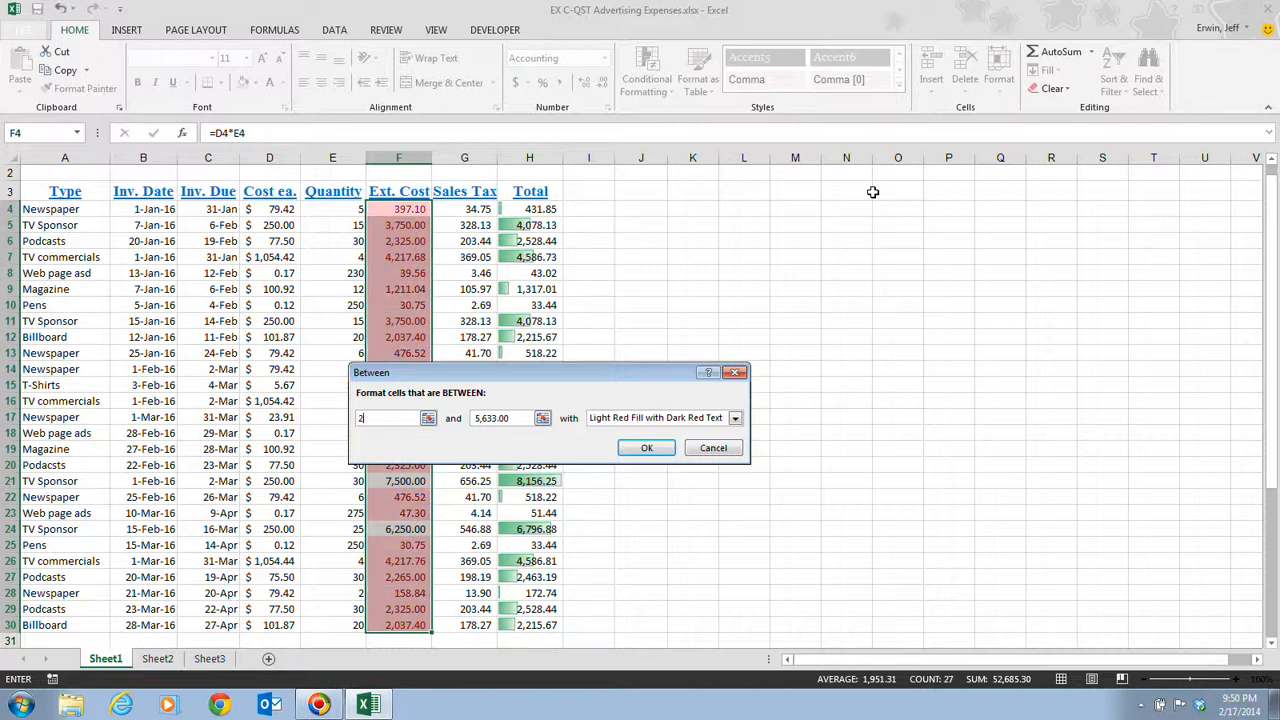
pyautogui.write('000')
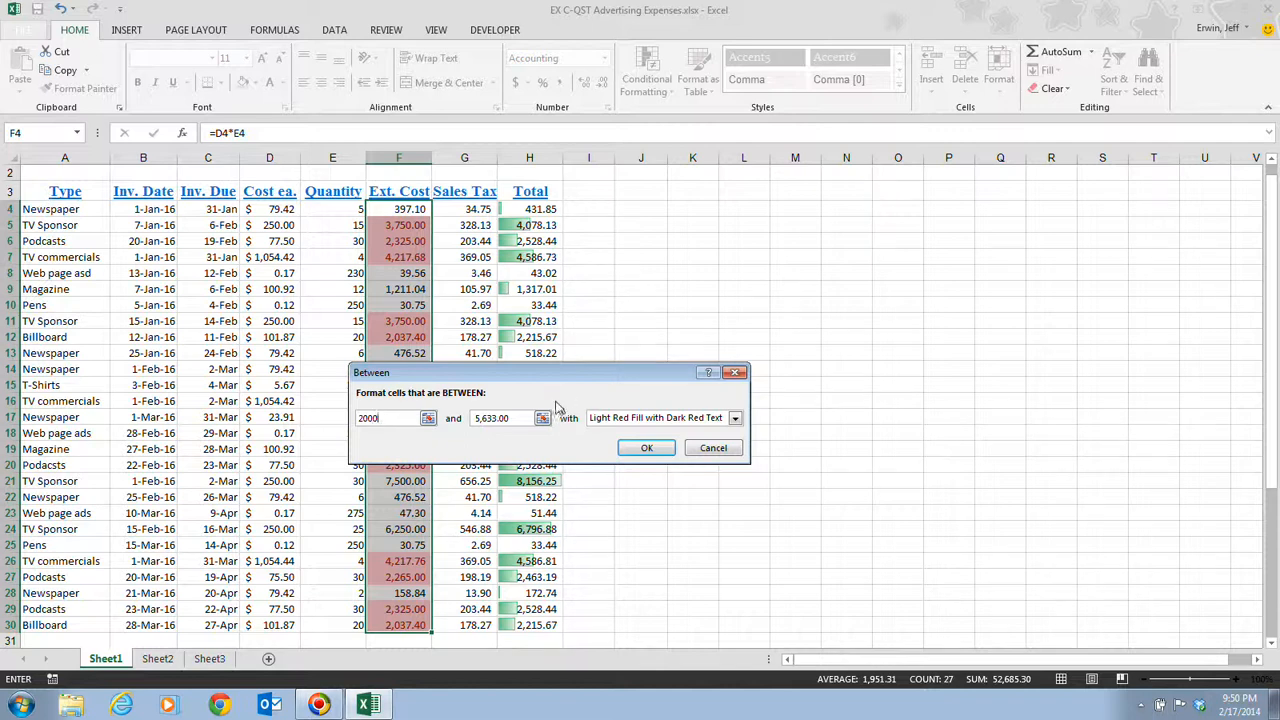
pyautogui.moveTo(507, 423); pyautogui.dragTo(470, 420)
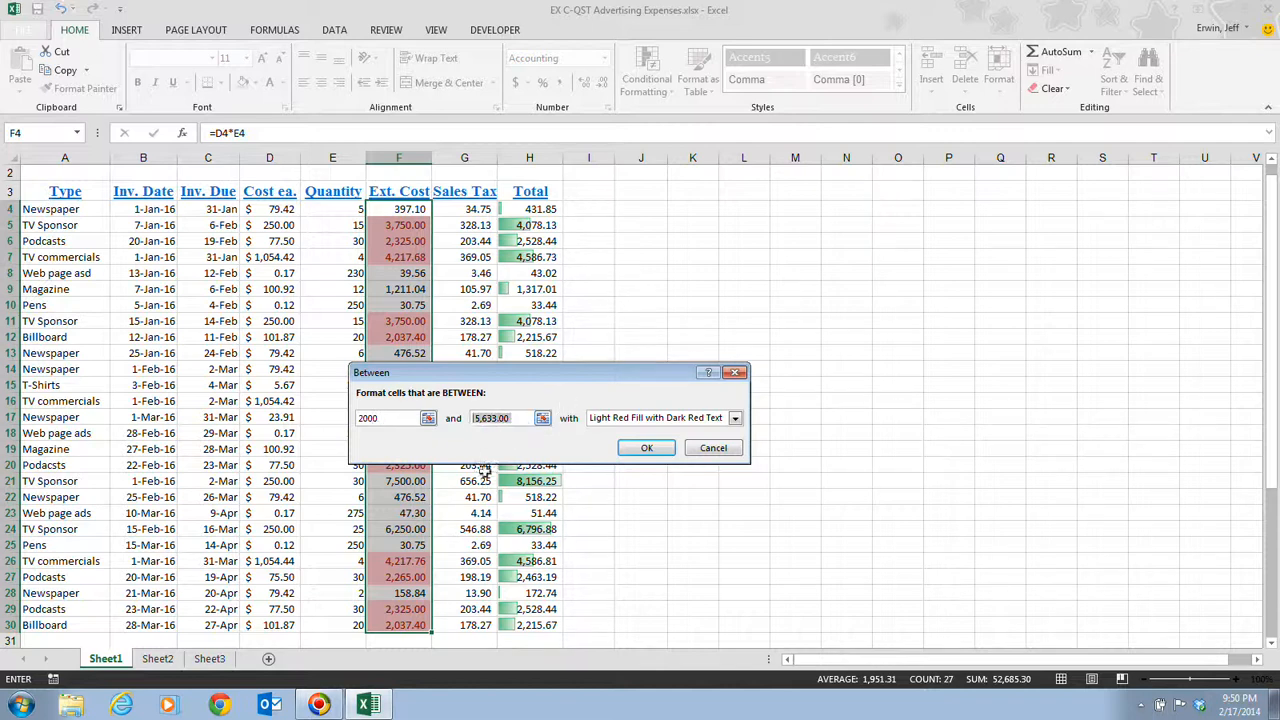
pyautogui.write('4')
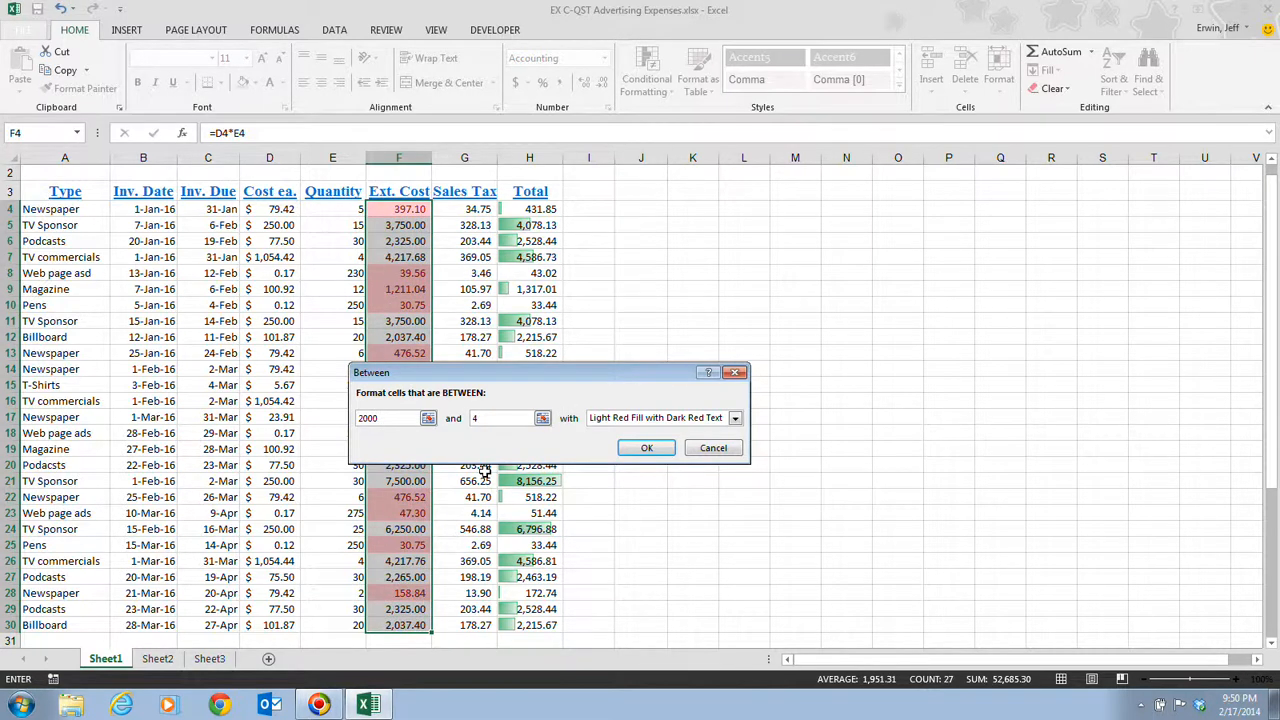
pyautogui.write('000')
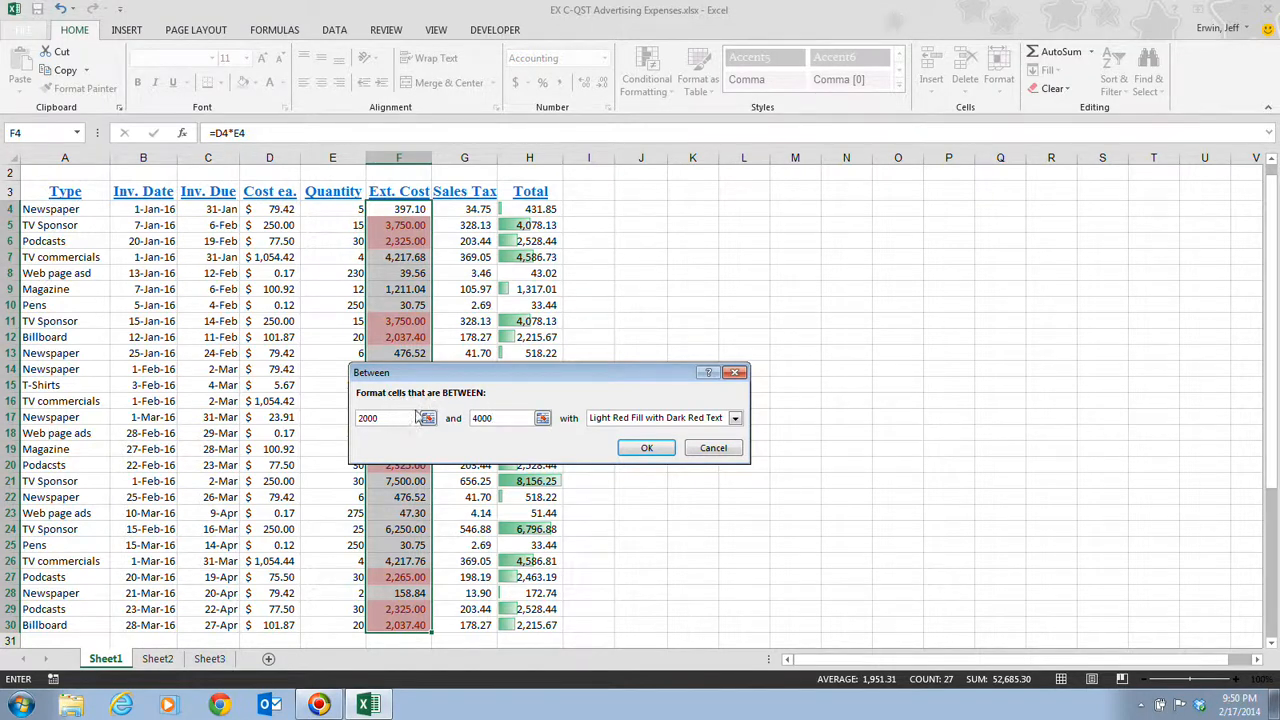
pyautogui.click(735, 418)
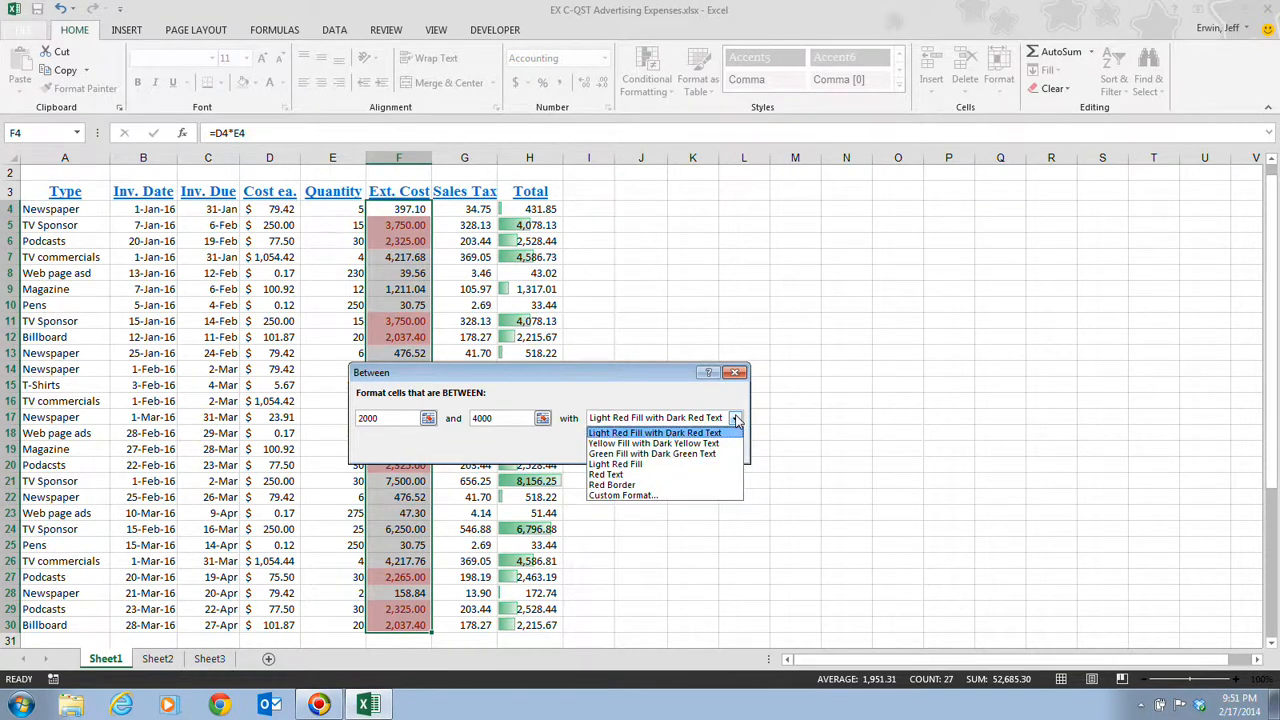
pyautogui.click(713, 468)
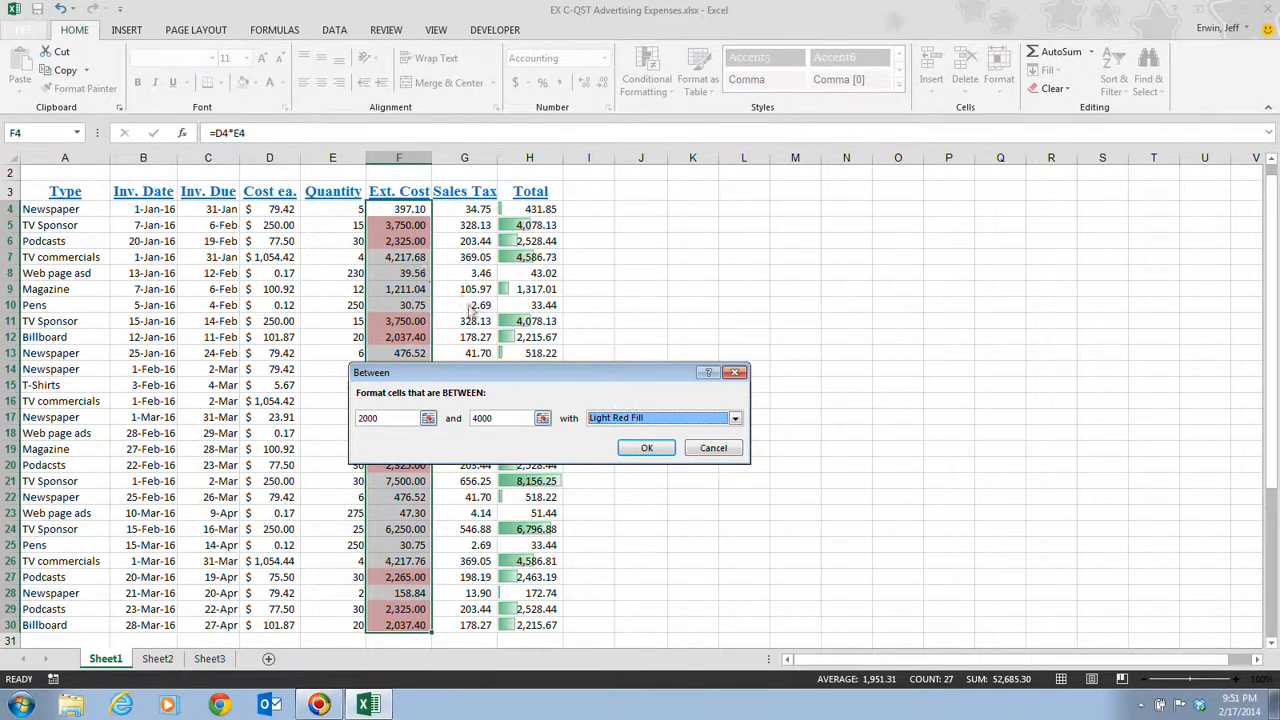
pyautogui.click(647, 448)
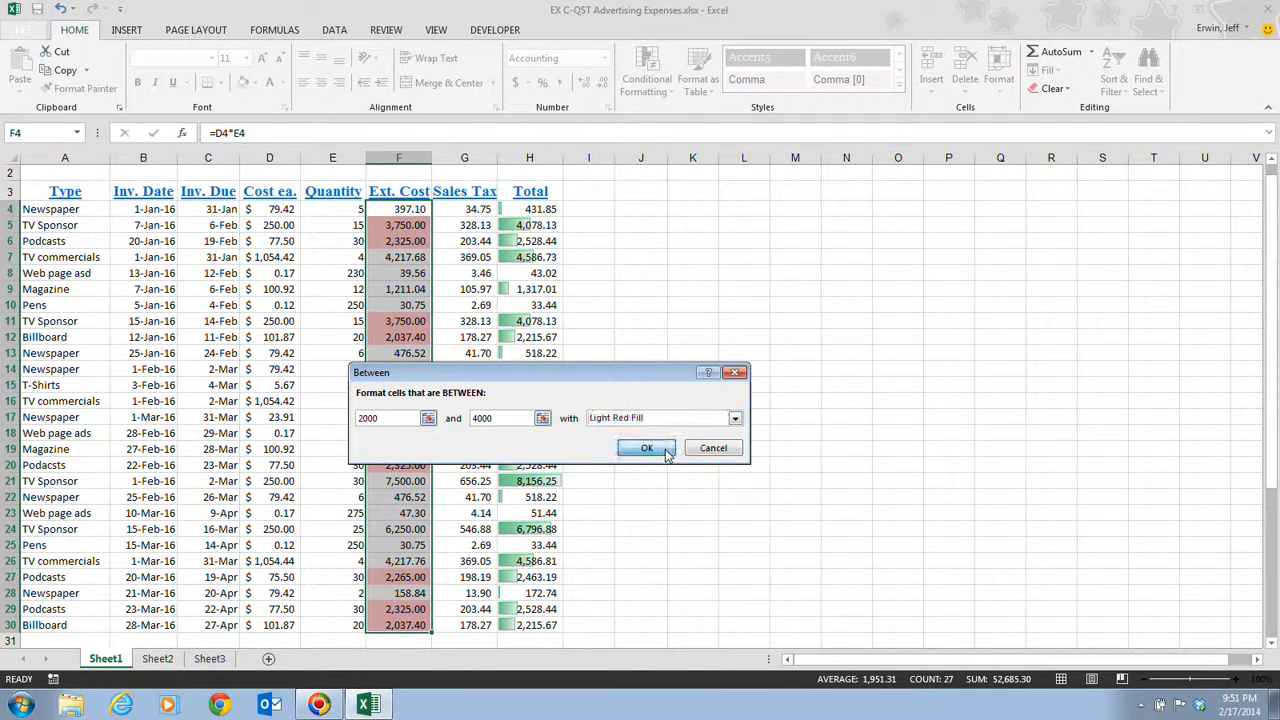
# Step: Confirm the 2000–4000 Light Red Fill rule so matching Ext. Cost cells highlight
pyautogui.click(650, 398)
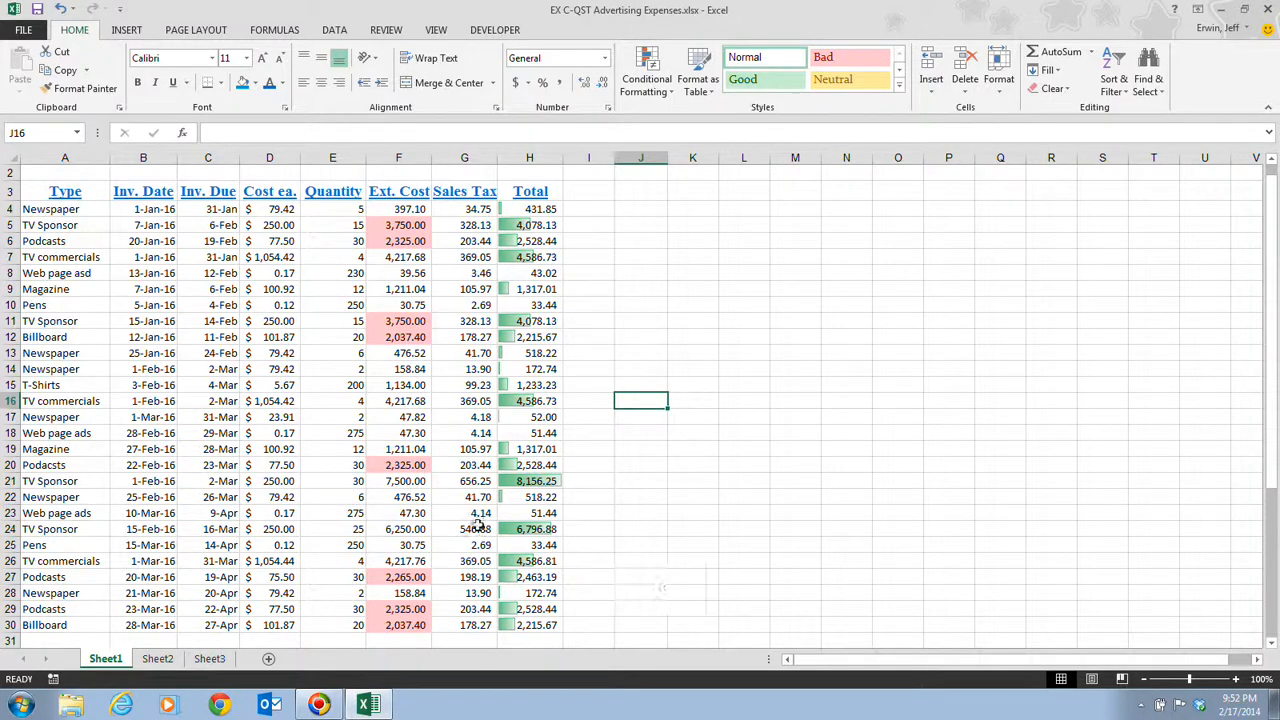
# Step: Enter 3975.55 in cell F7 as the TV commercials Ext. Cost
pyautogui.click(412, 261)
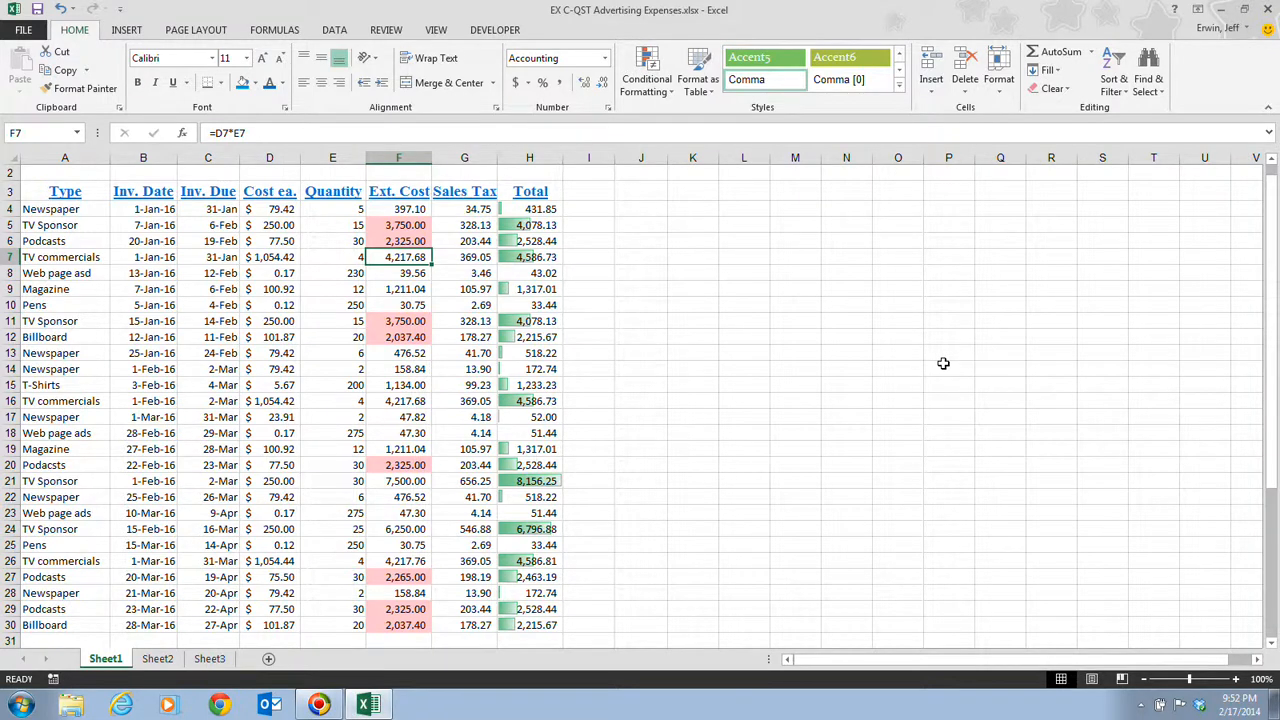
pyautogui.write('39')
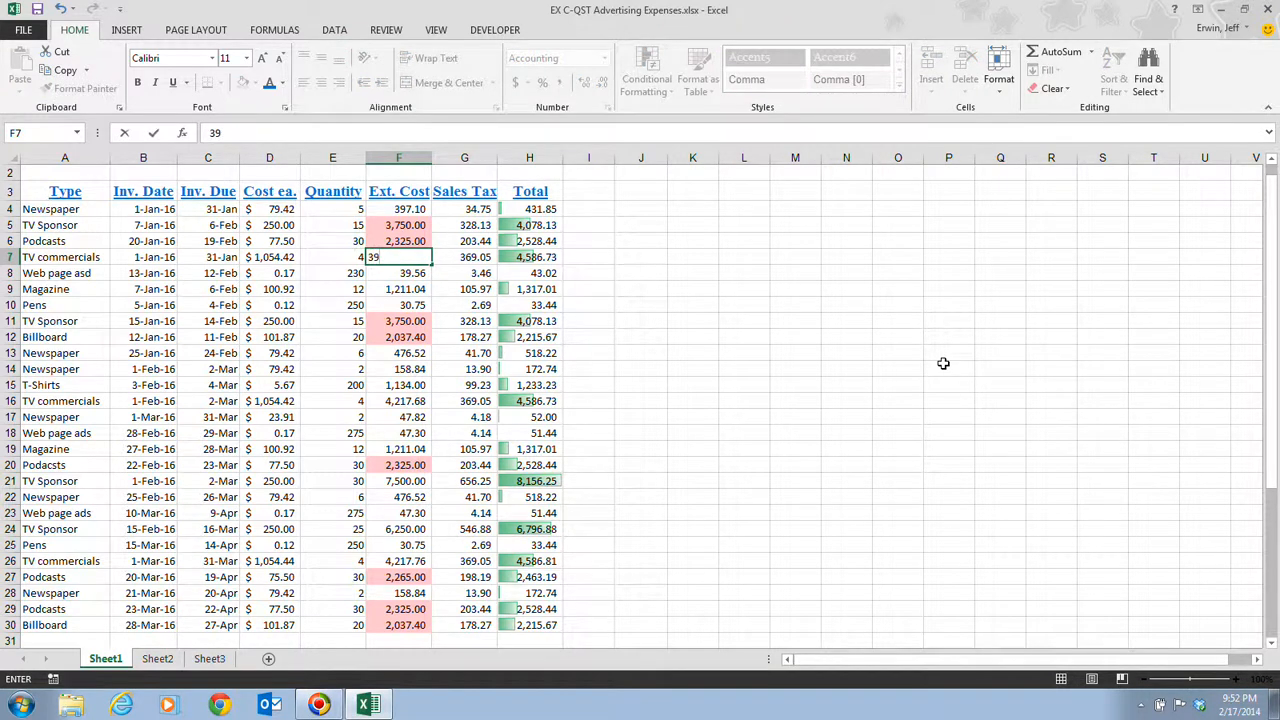
pyautogui.write('75.55')
pyautogui.press('Return')
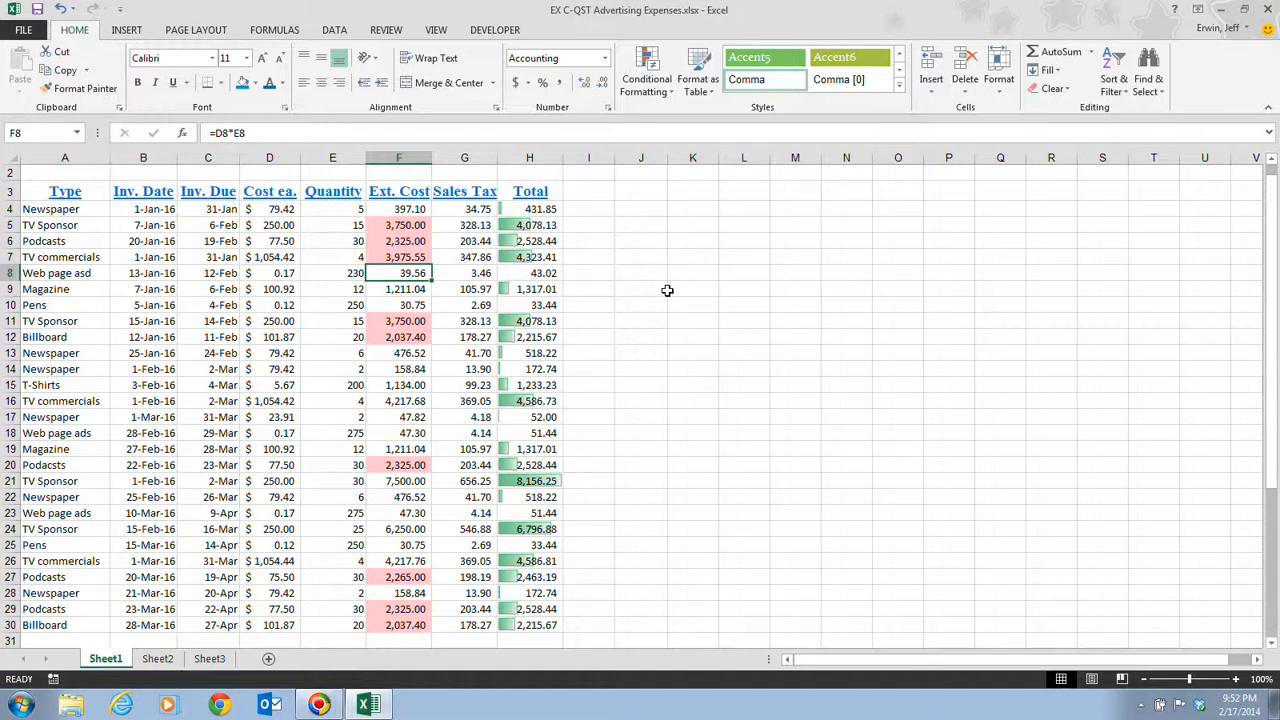
# Step: Return to the top of the sheet and select cells F4 through F30
pyautogui.hotkey('ctrl', 'Home')
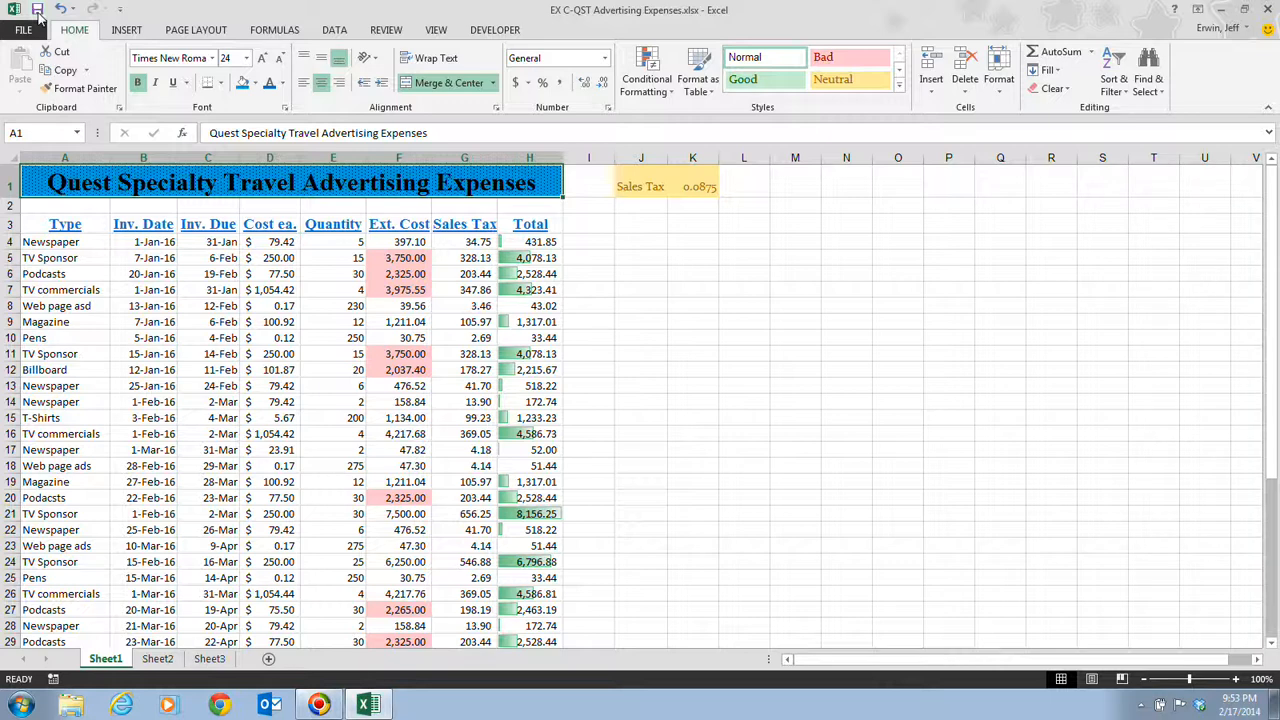
pyautogui.click(418, 246)
pyautogui.moveTo(412, 257); pyautogui.dragTo(405, 630)
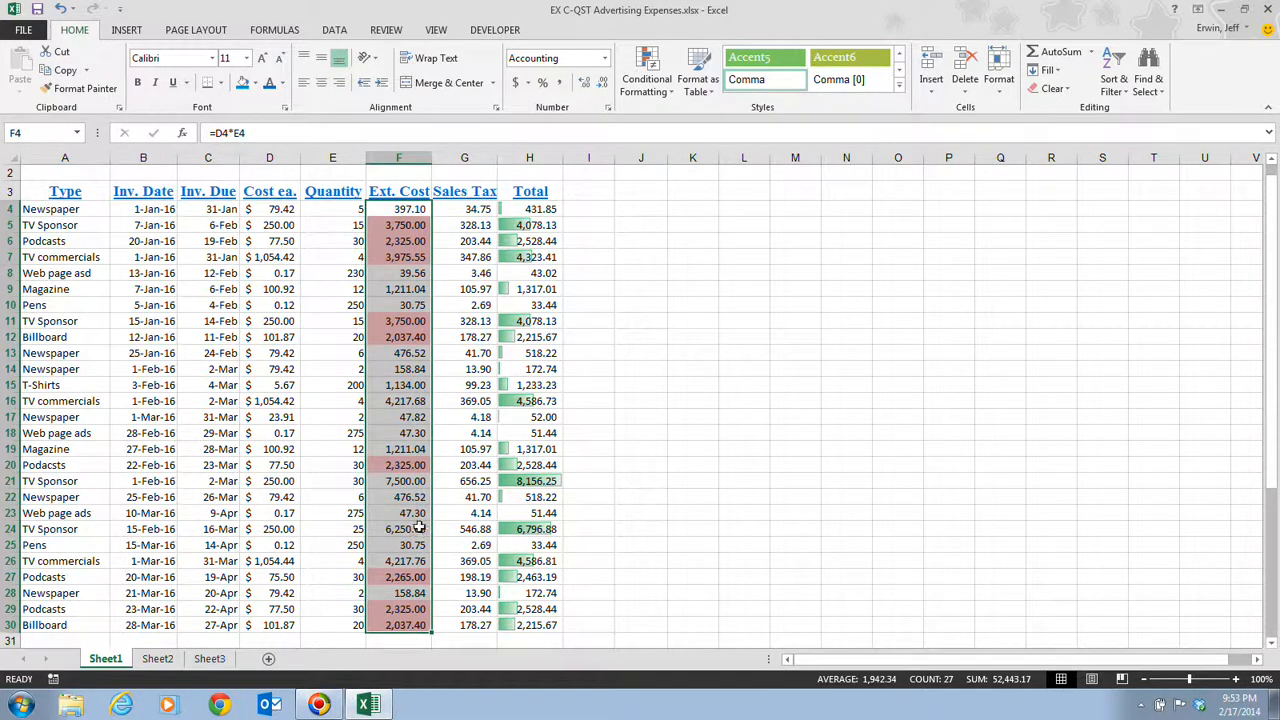
pyautogui.click(645, 82)
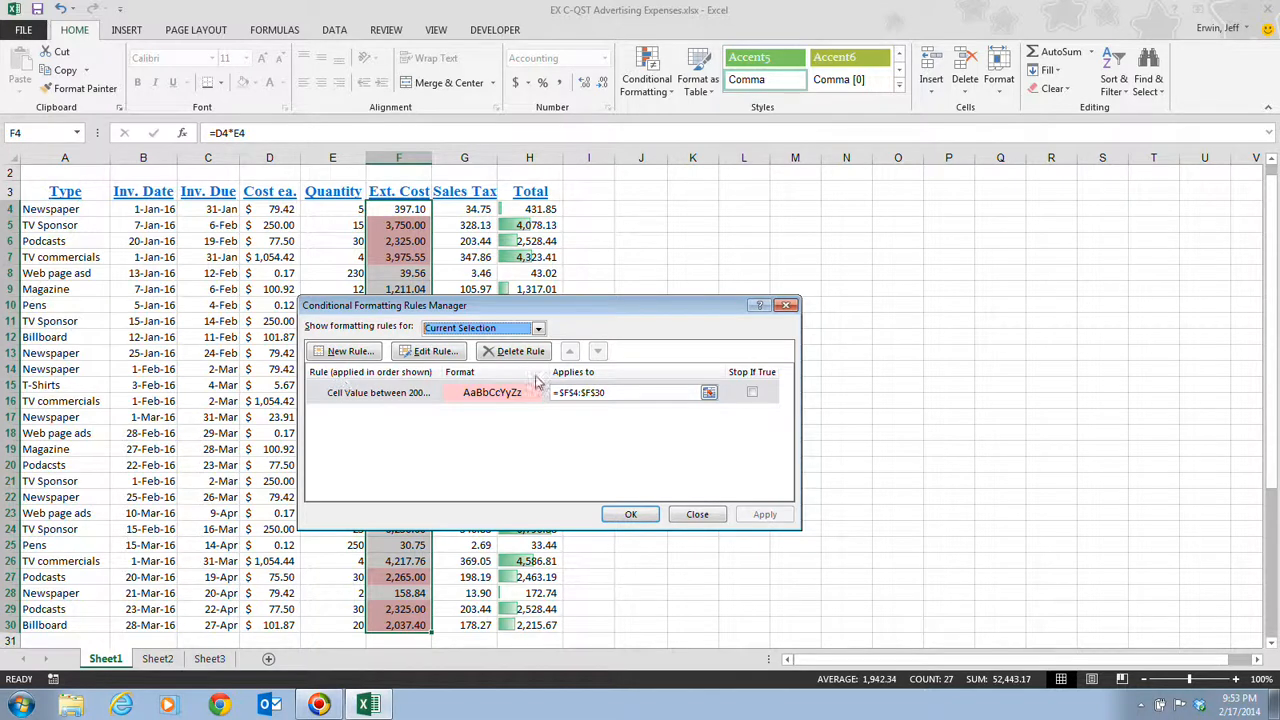
pyautogui.click(450, 354)
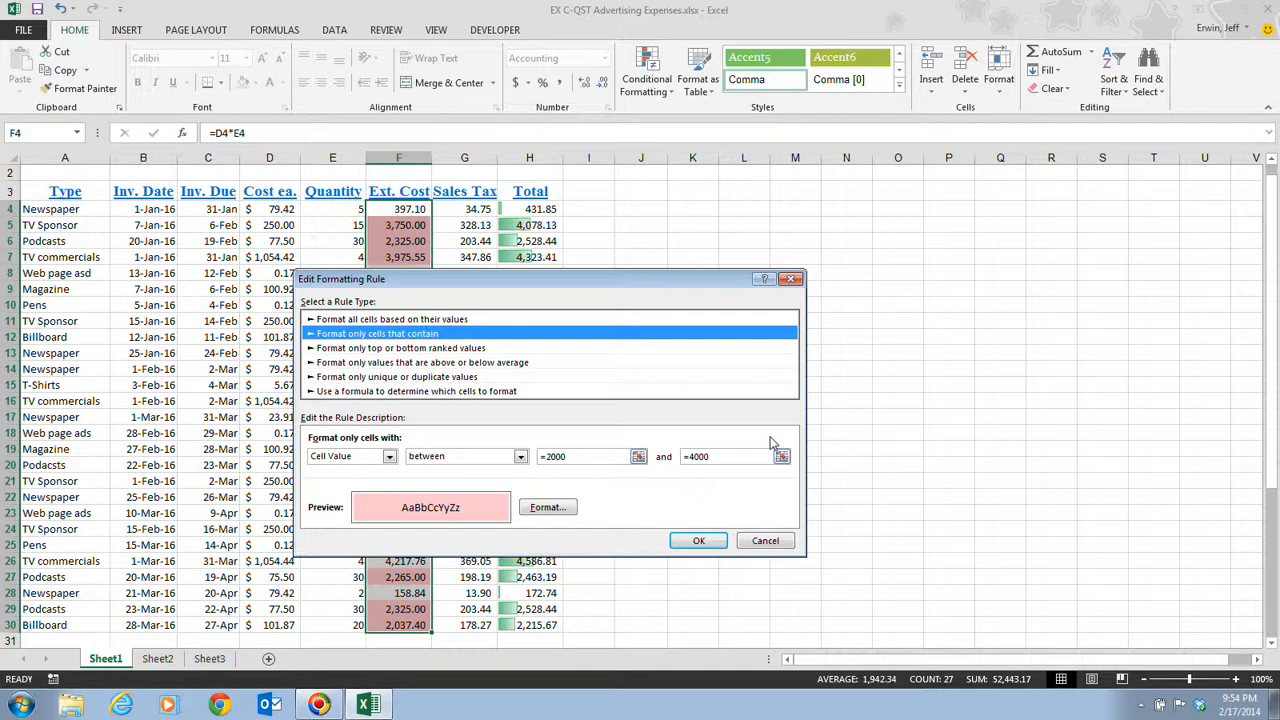
pyautogui.click(766, 541)
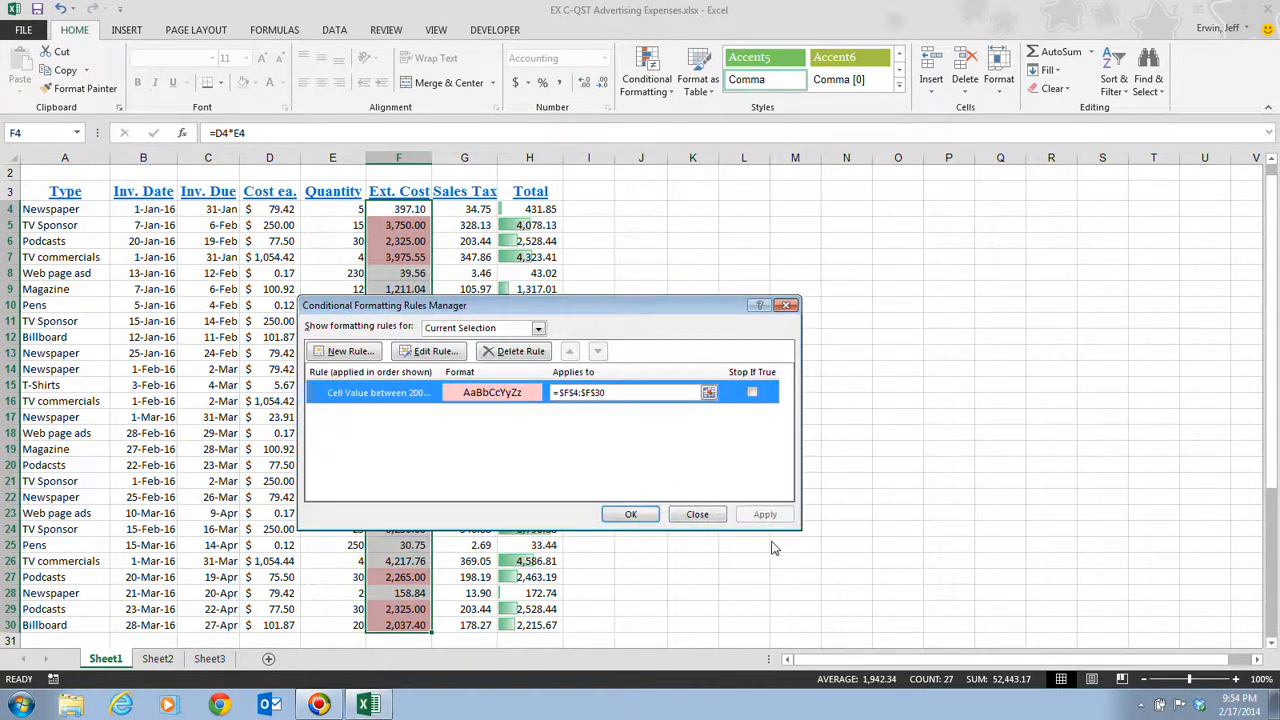
pyautogui.click(716, 514)
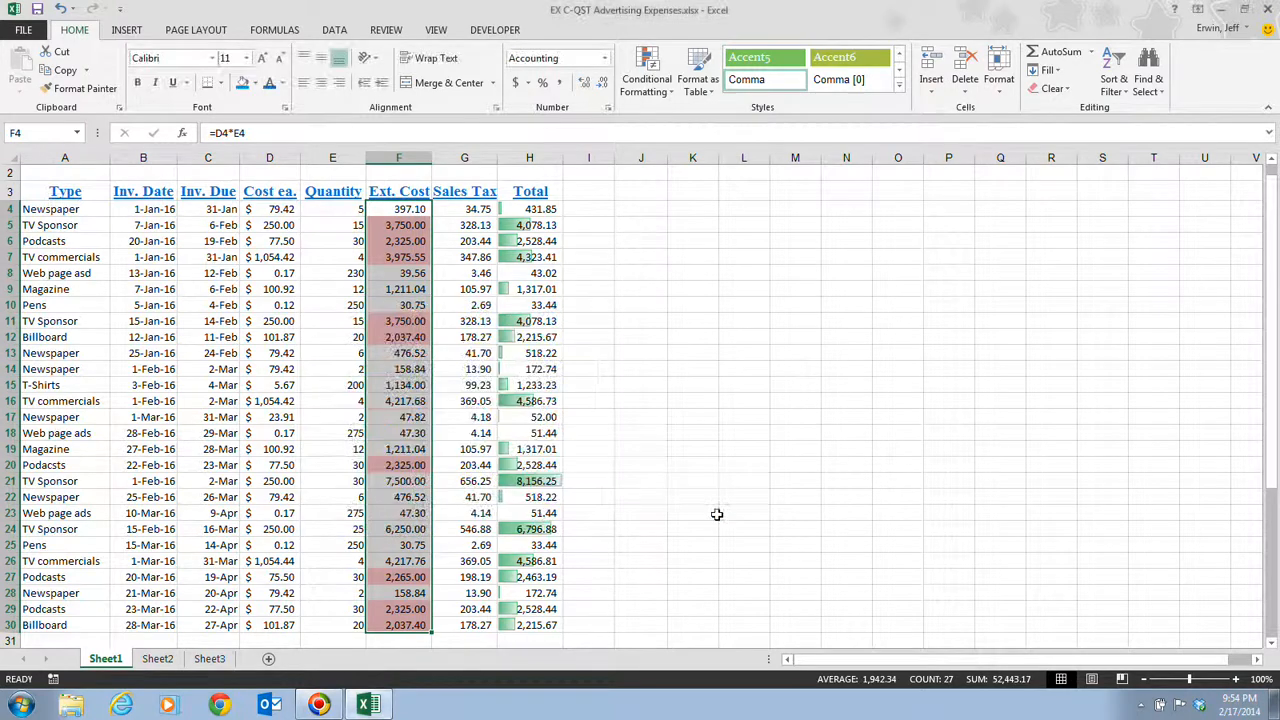